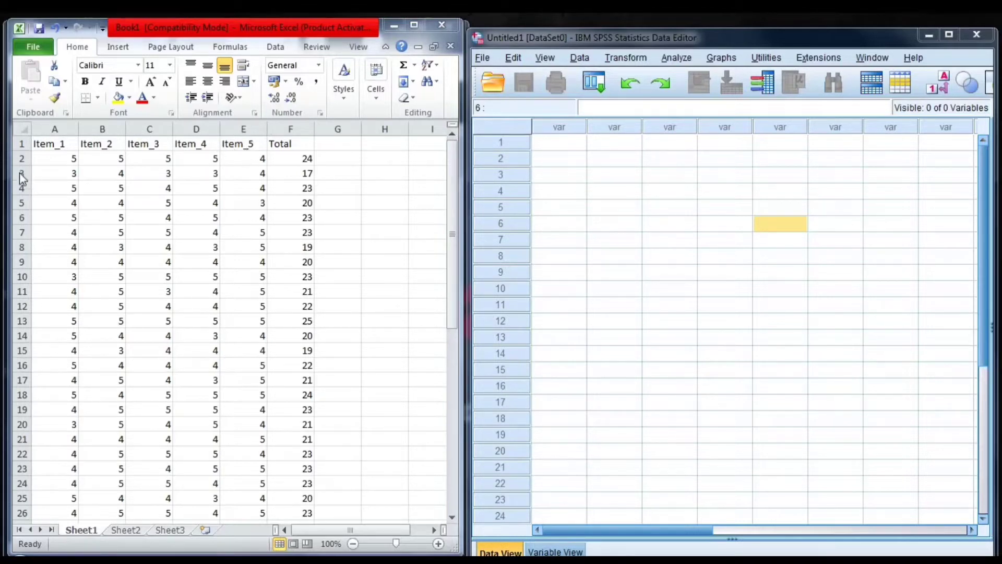
# Copy the header cells Item_1 to Total from row 1 and paste them transposed into column G starting at G1
pyautogui.click(449, 214)
pyautogui.moveTo(450, 279); pyautogui.dragTo(448, 198)
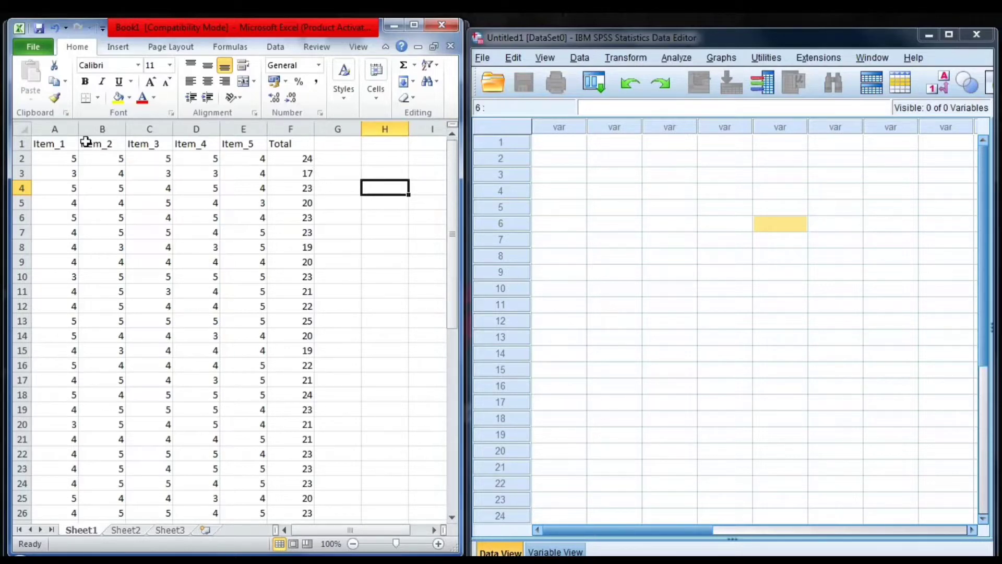
pyautogui.moveTo(51, 145); pyautogui.dragTo(285, 151)
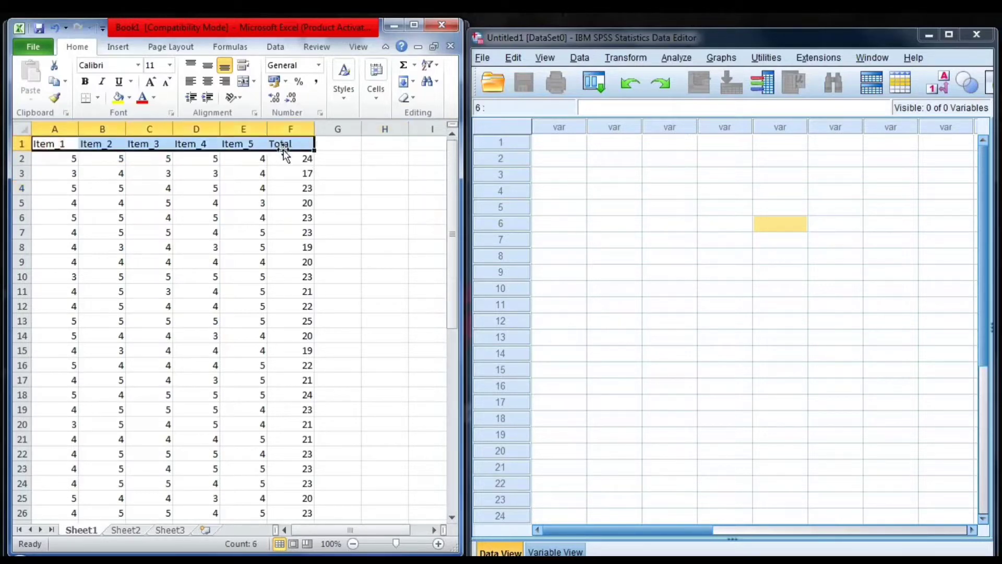
pyautogui.hotkey('ctrl', 'c')
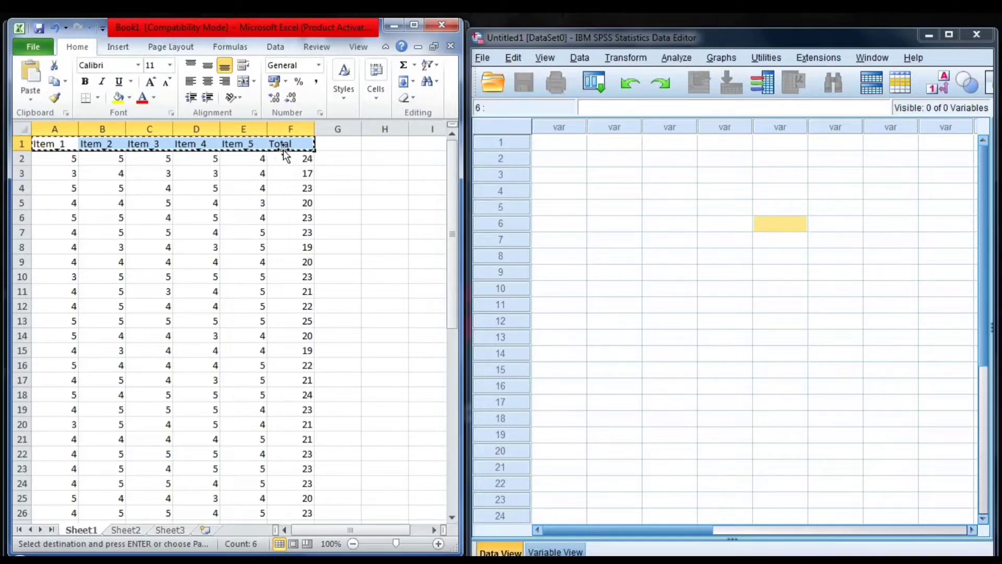
pyautogui.click(358, 148)
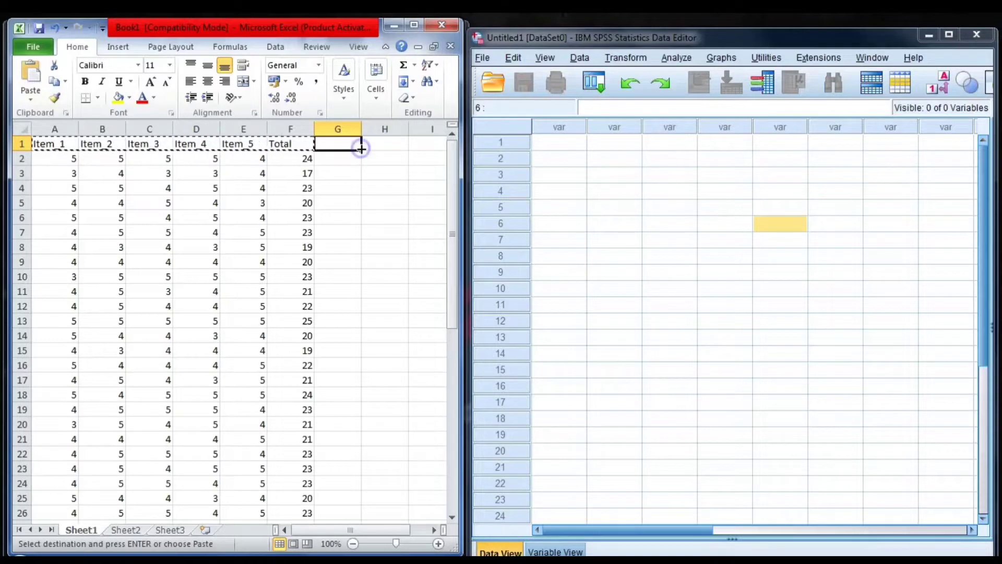
pyautogui.rightClick(349, 142)
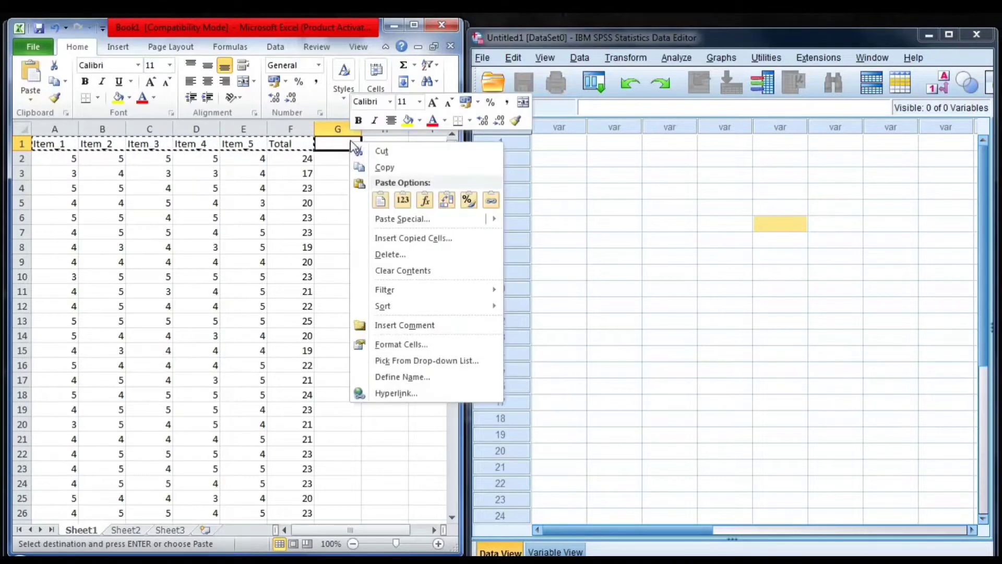
pyautogui.click(447, 201)
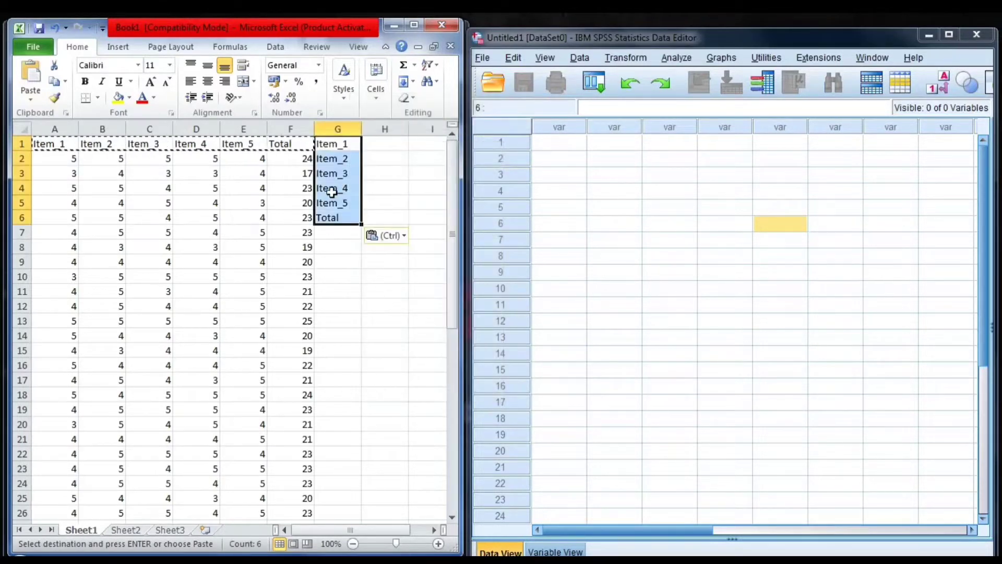
# Copy the transposed header names and paste them into SPSS as variable names in Variable View, starting at row 1
pyautogui.hotkey('ctrl', 'c')
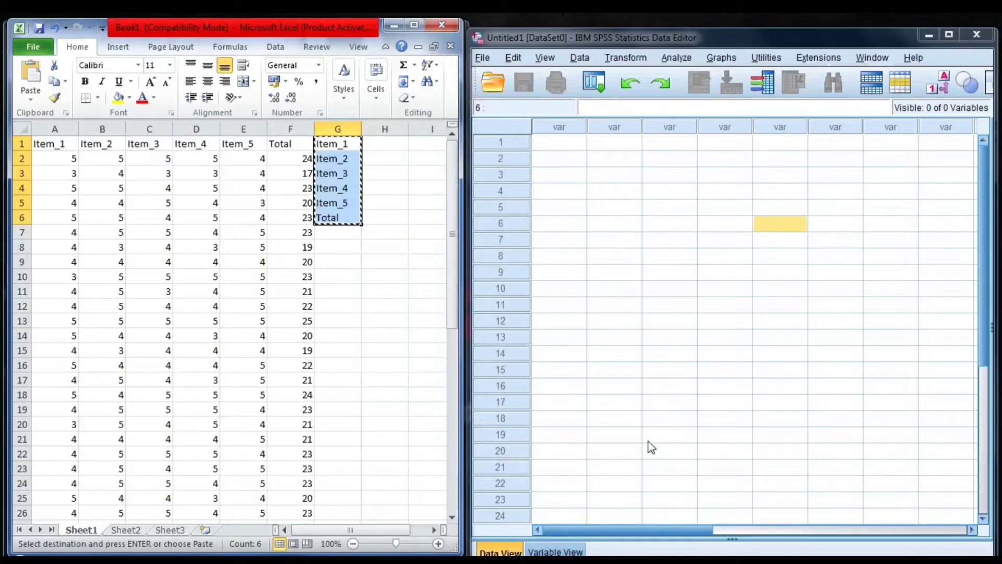
pyautogui.click(554, 551)
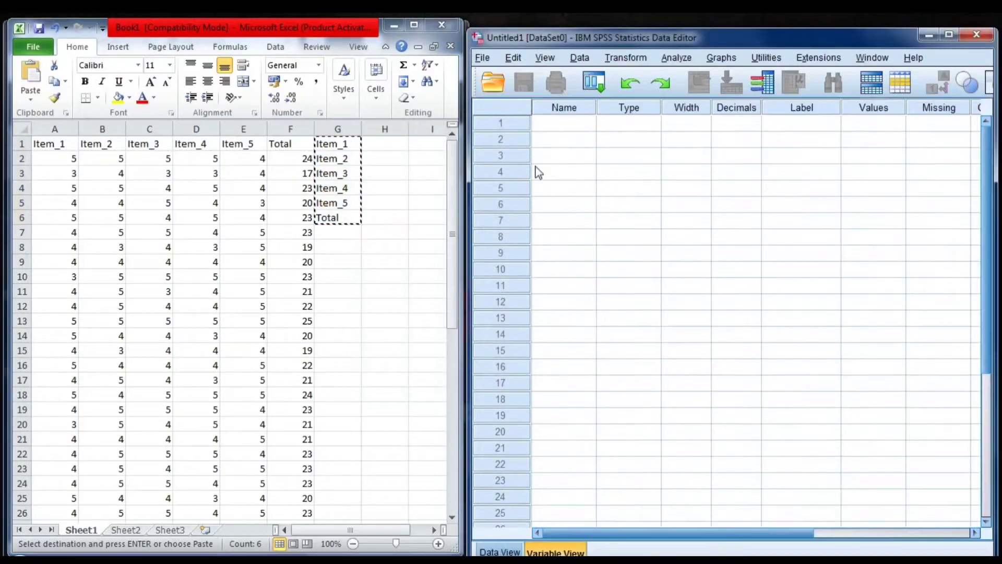
pyautogui.click(555, 127)
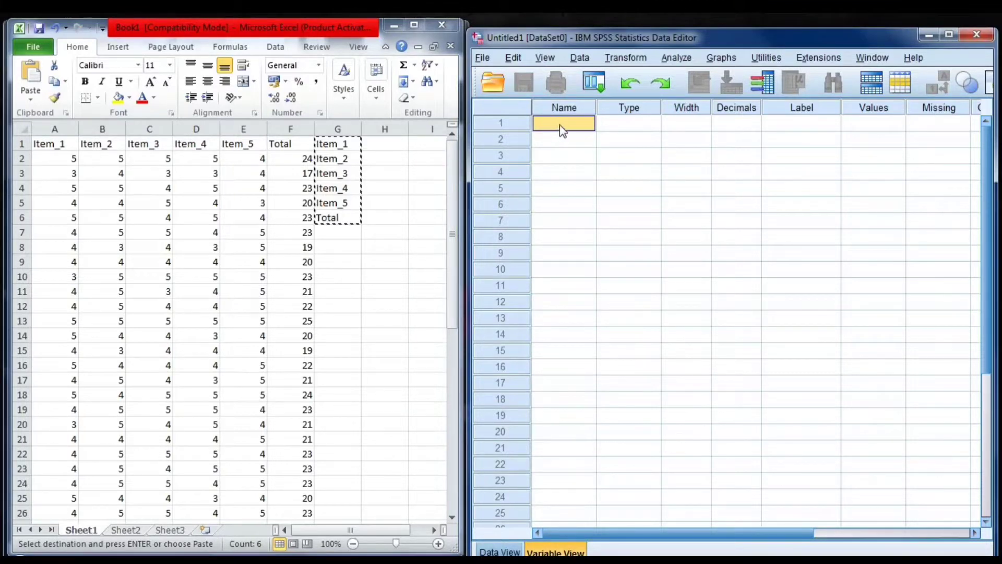
pyautogui.hotkey('ctrl', 'v')
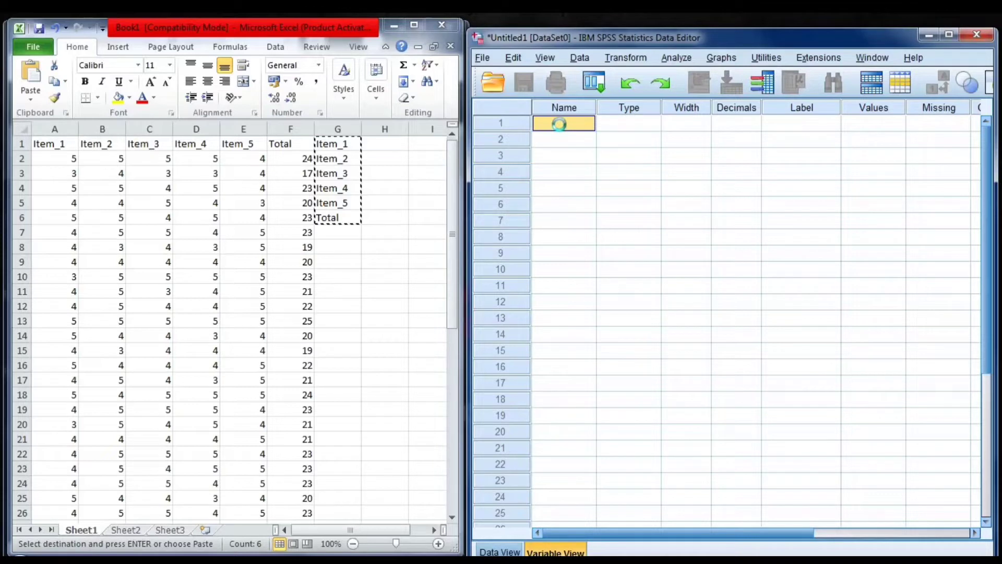
pyautogui.click(687, 189)
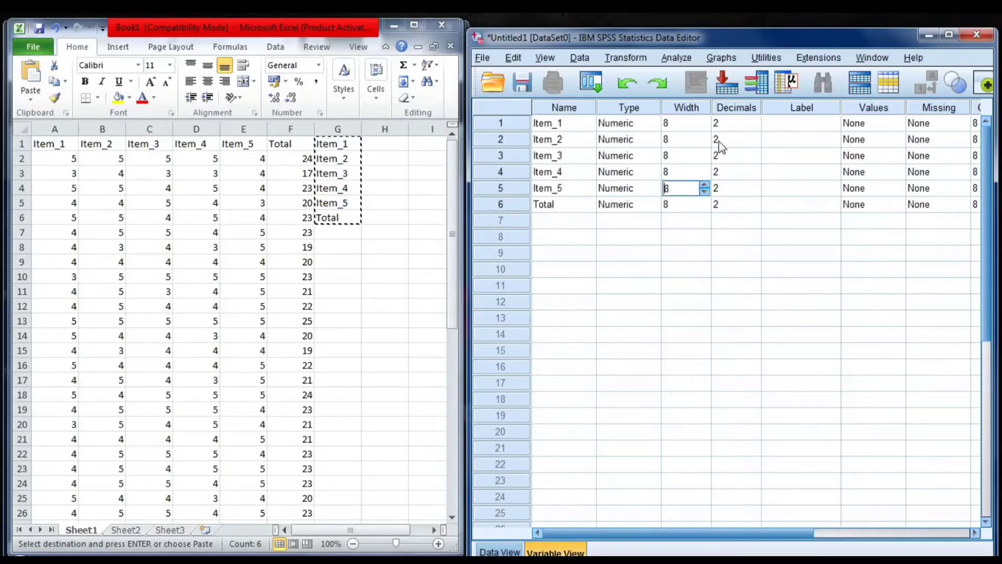
# Set the decimals to 0 for all six variables, Item_1 through Item_5 and Total
pyautogui.click(730, 125)
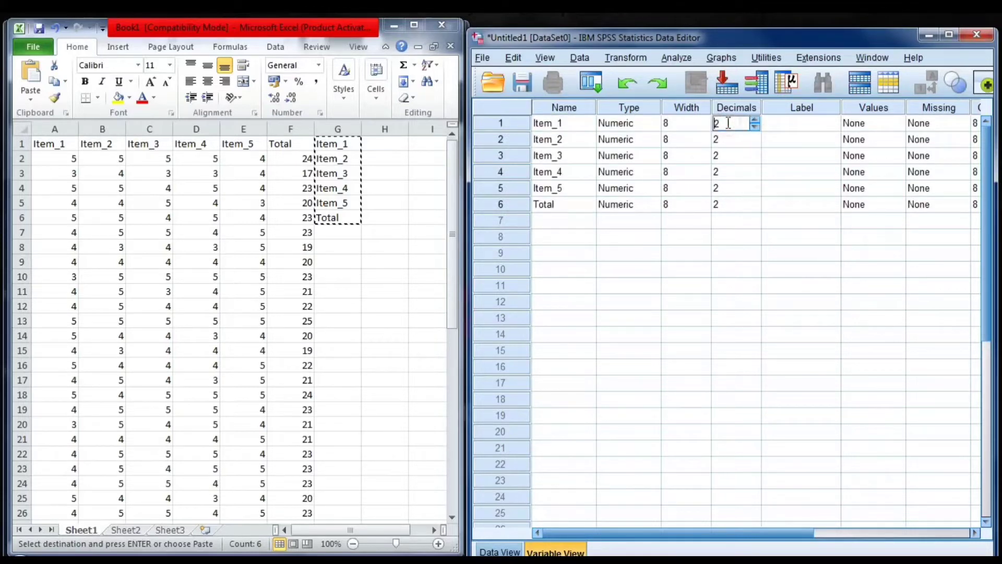
pyautogui.click(754, 127)
pyautogui.click(754, 146)
pyautogui.click(754, 146)
pyautogui.click(754, 146)
pyautogui.click(753, 162)
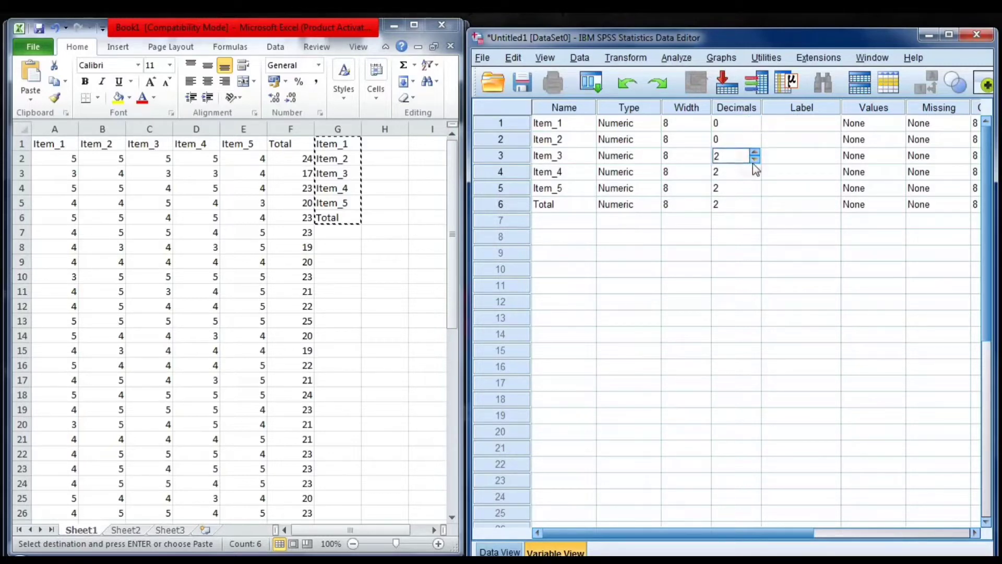
pyautogui.click(753, 174)
pyautogui.click(754, 176)
pyautogui.click(755, 176)
pyautogui.click(755, 193)
pyautogui.click(754, 191)
pyautogui.click(755, 191)
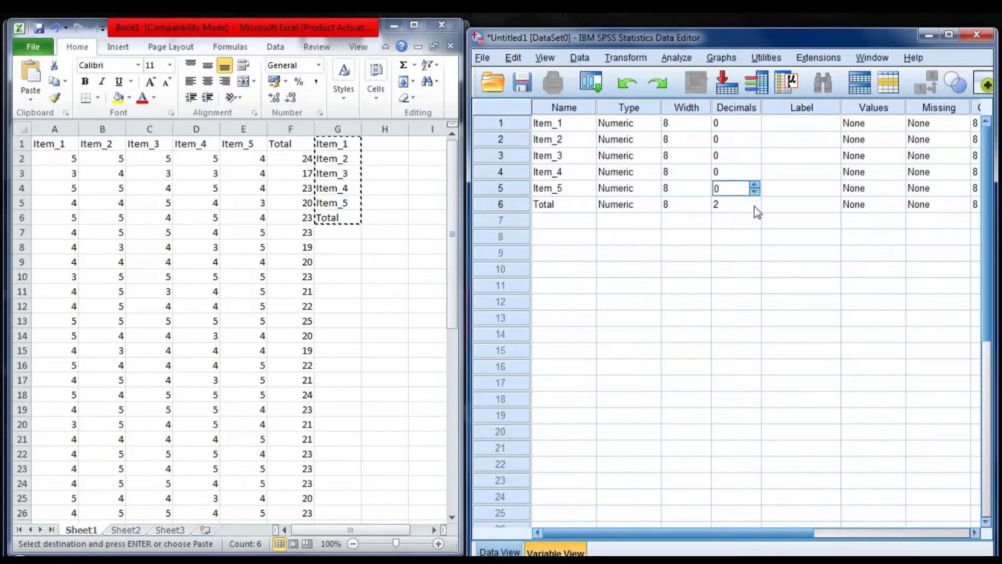
pyautogui.click(755, 209)
pyautogui.click(754, 208)
pyautogui.click(754, 208)
# Label the Total variable "Keterlibatan Kerja"
pyautogui.click(791, 206)
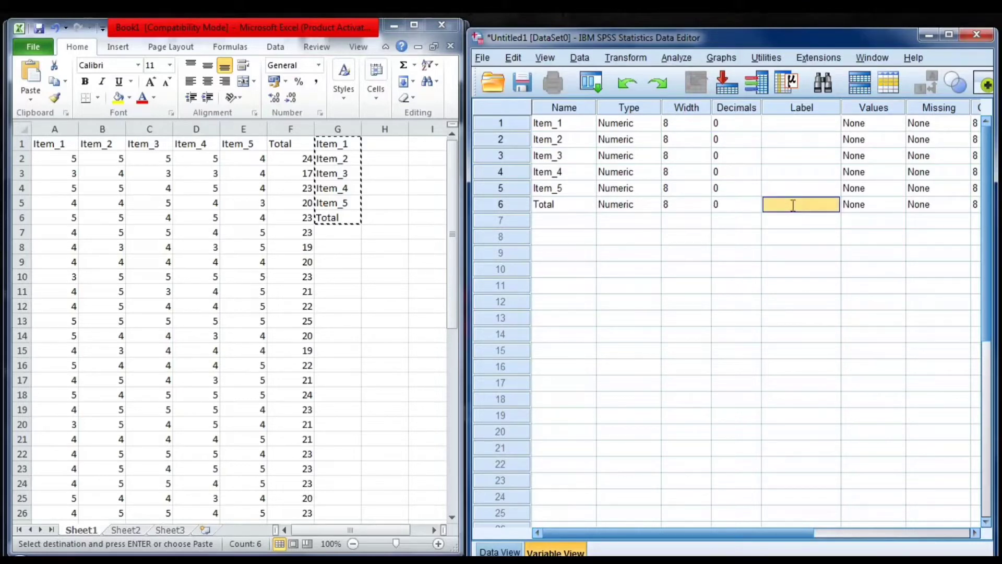
pyautogui.write('Keter')
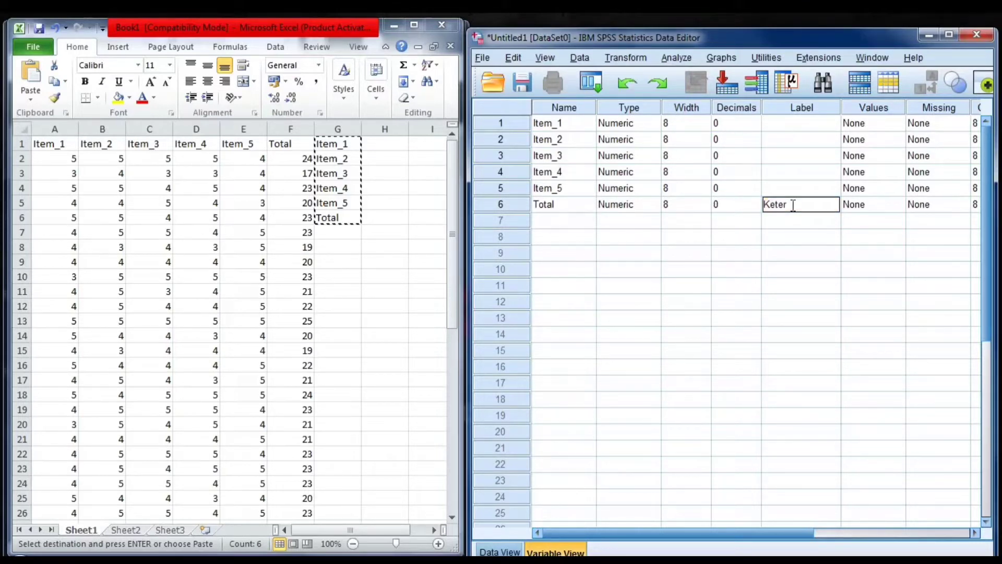
pyautogui.write('libatan Kerja')
# Copy the Excel data range A2:F51 and paste it into SPSS Data View starting at row 1 of Item_1
pyautogui.click(65, 171)
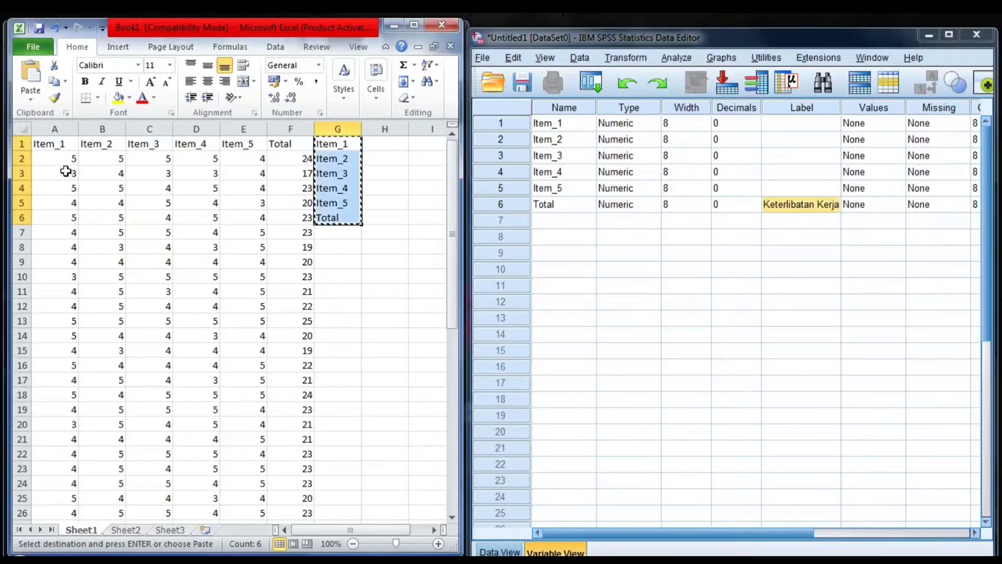
pyautogui.moveTo(57, 158); pyautogui.dragTo(273, 409)
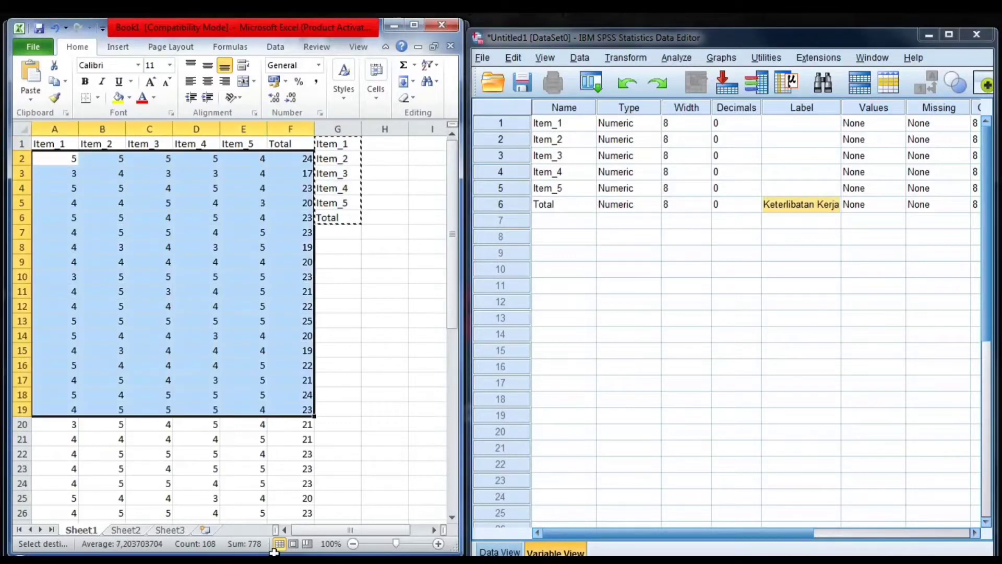
pyautogui.moveTo(274, 551); pyautogui.dragTo(279, 510)
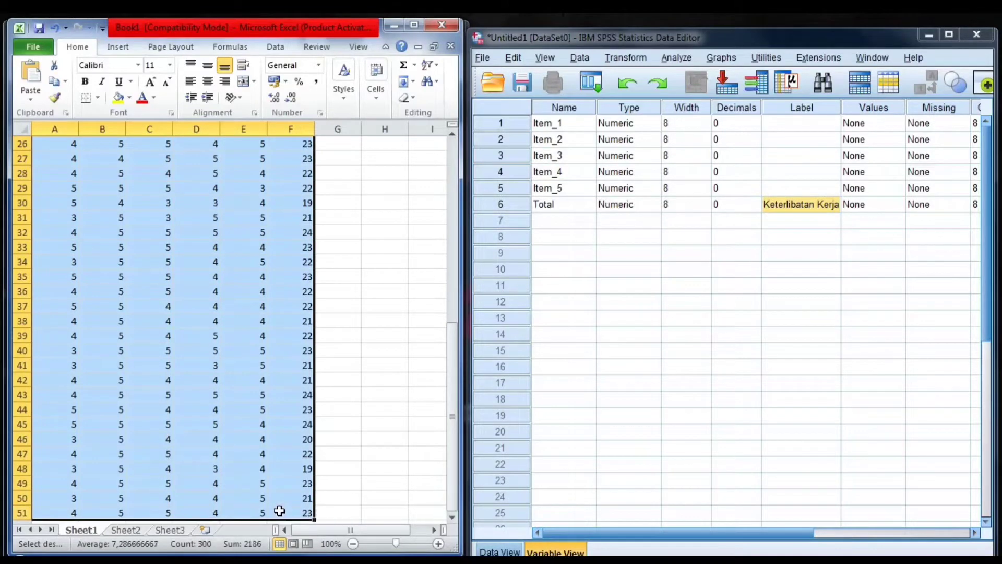
pyautogui.hotkey('ctrl', 'c')
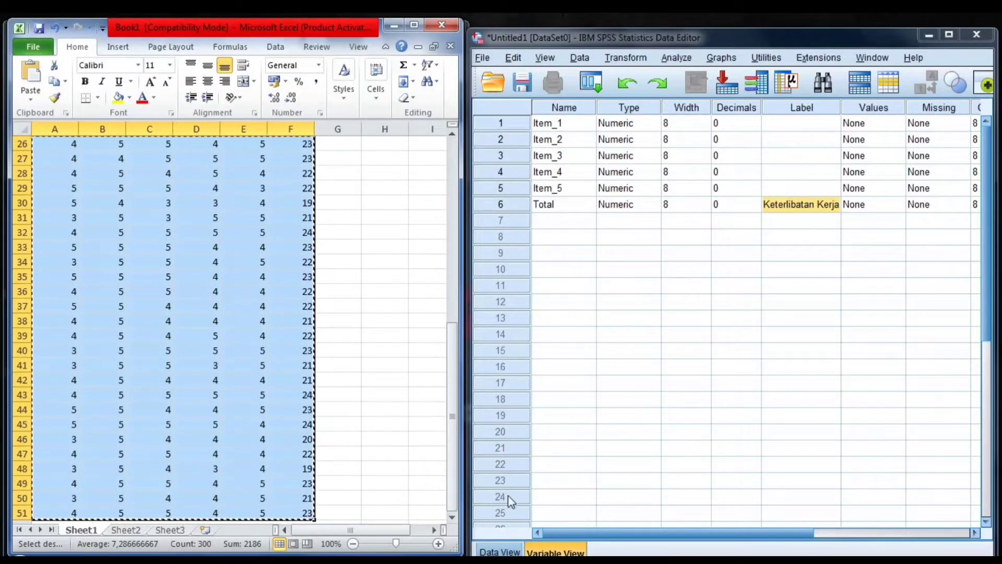
pyautogui.click(500, 552)
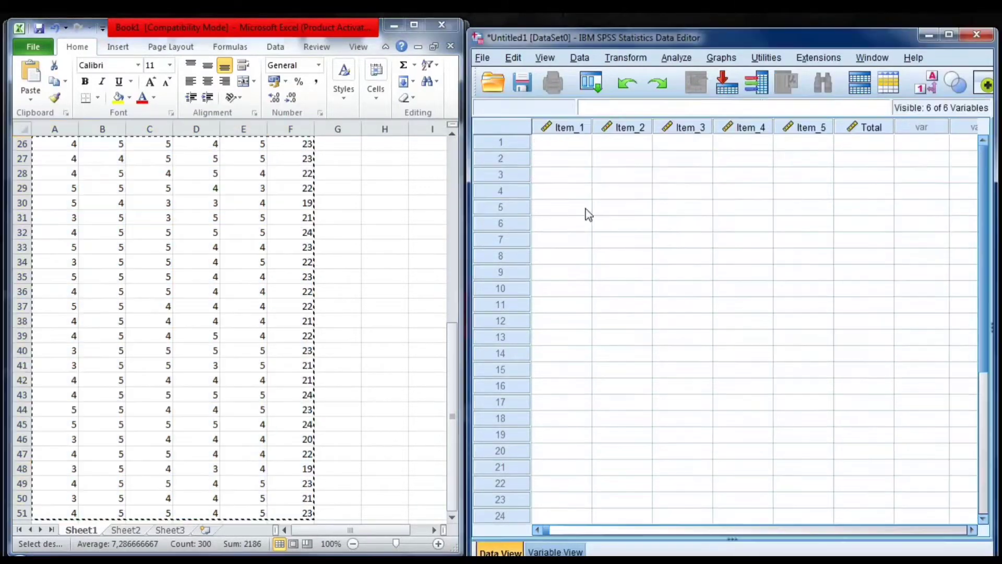
pyautogui.click(555, 145)
pyautogui.hotkey('ctrl', 'v')
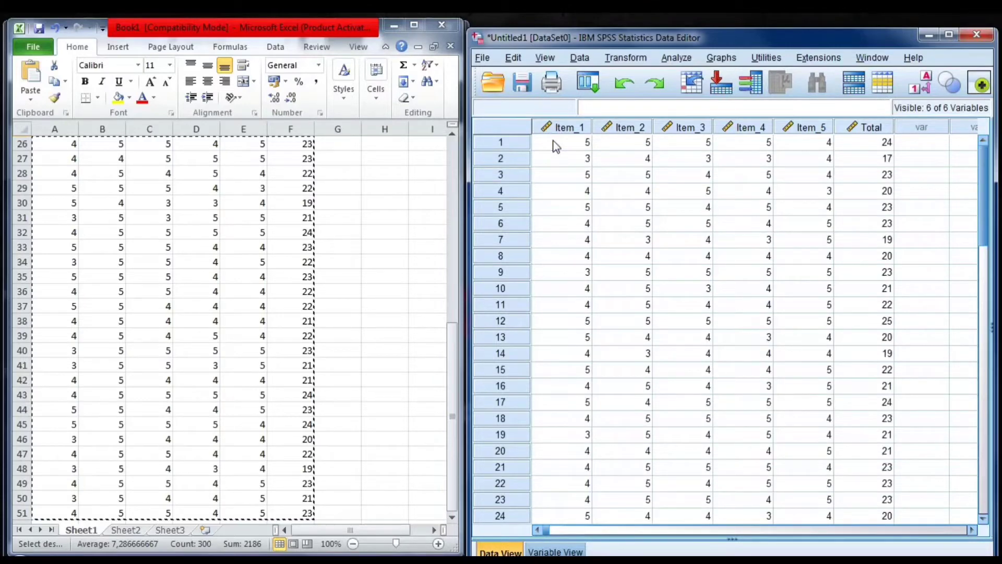
# Run a two-tailed Pearson bivariate correlation on Item_1 to Item_5 and Keterlibatan Kerja, flagging significant correlations
pyautogui.click(687, 60)
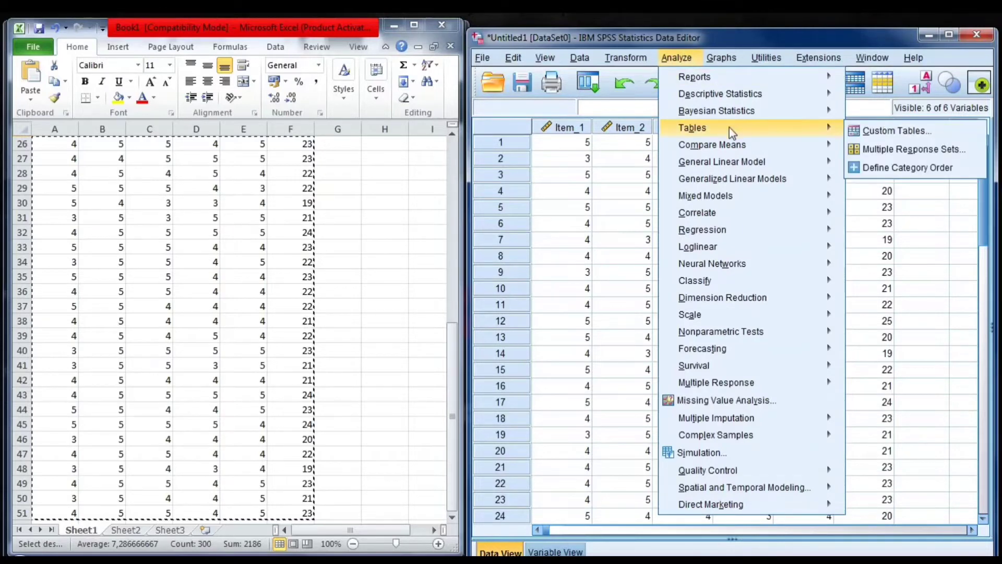
pyautogui.moveTo(758, 212)
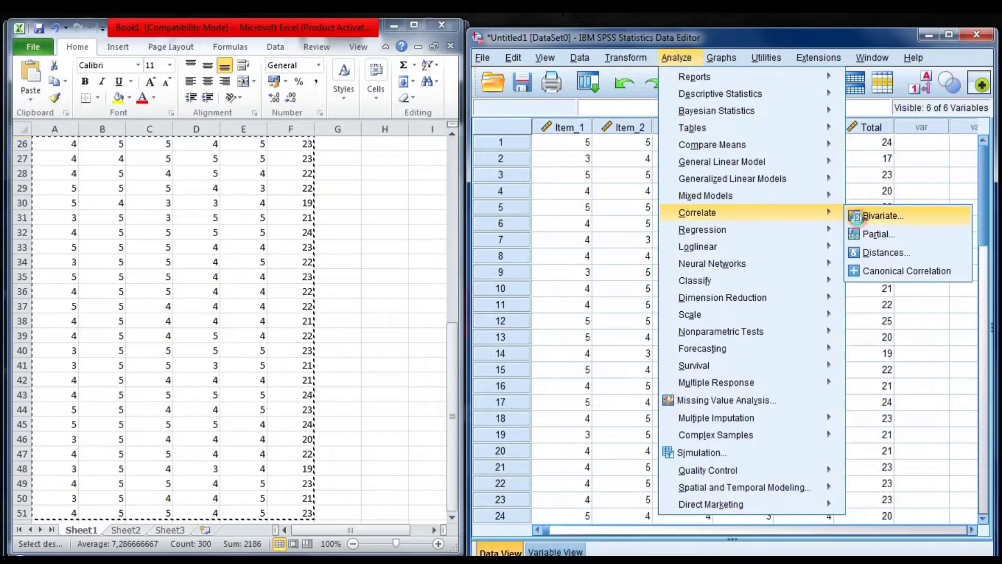
pyautogui.click(858, 219)
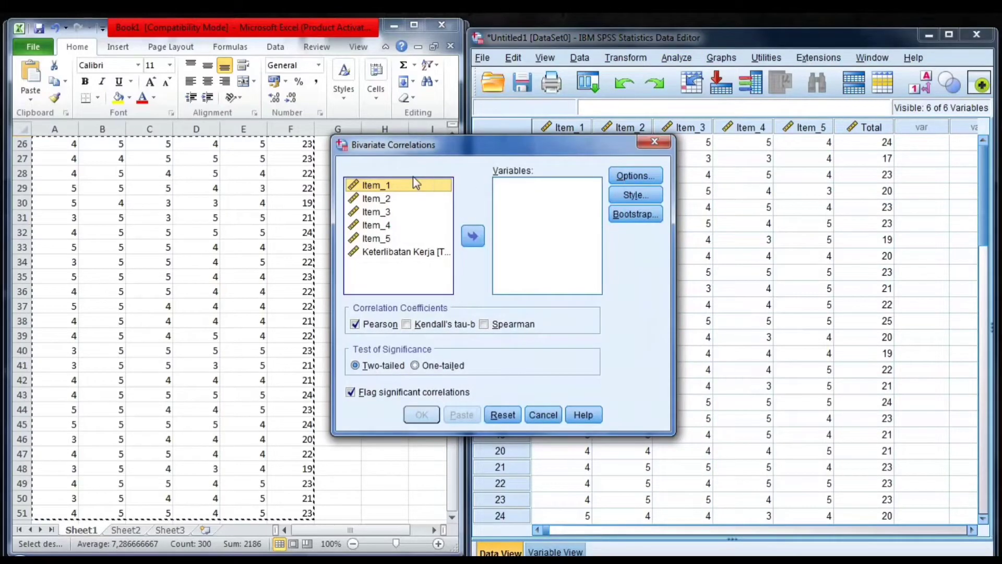
pyautogui.keyDown('shift'); pyautogui.click(372, 255); pyautogui.keyUp('shift')
pyautogui.click(476, 241)
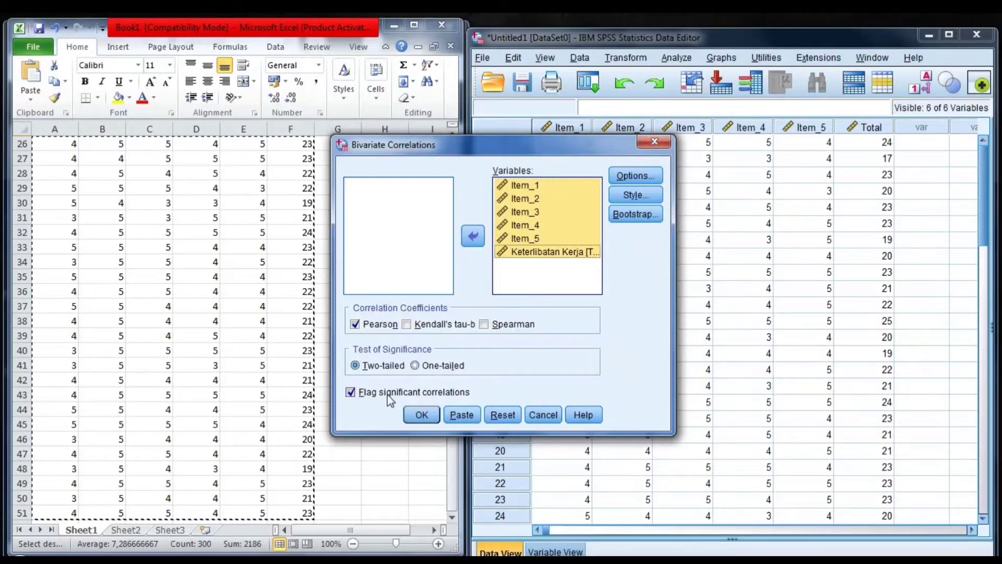
pyautogui.click(421, 415)
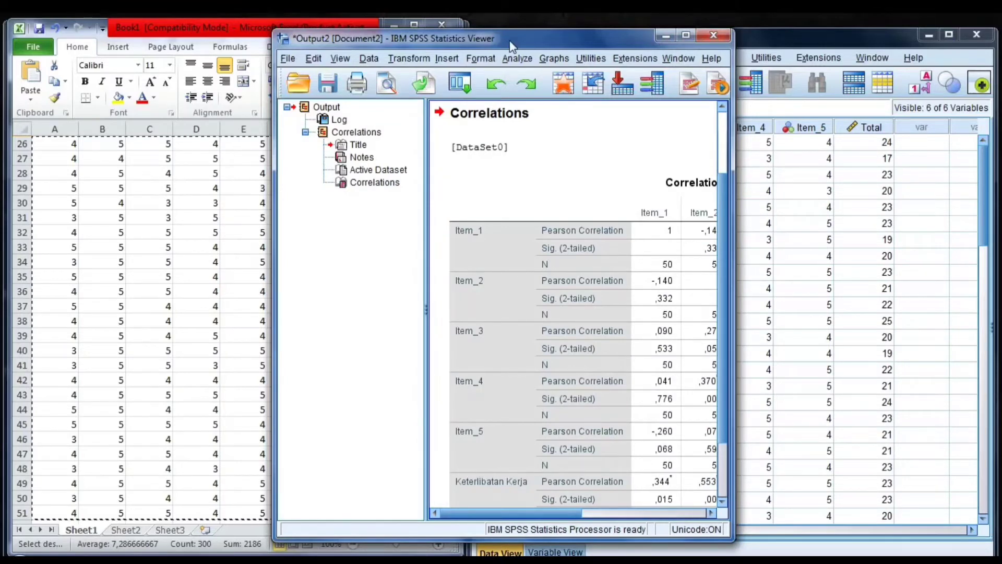
# Place the output window beside the spreadsheet, widen it, and view the Keterlibatan Kerja column of the Correlations table
pyautogui.moveTo(509, 39); pyautogui.dragTo(690, 32)
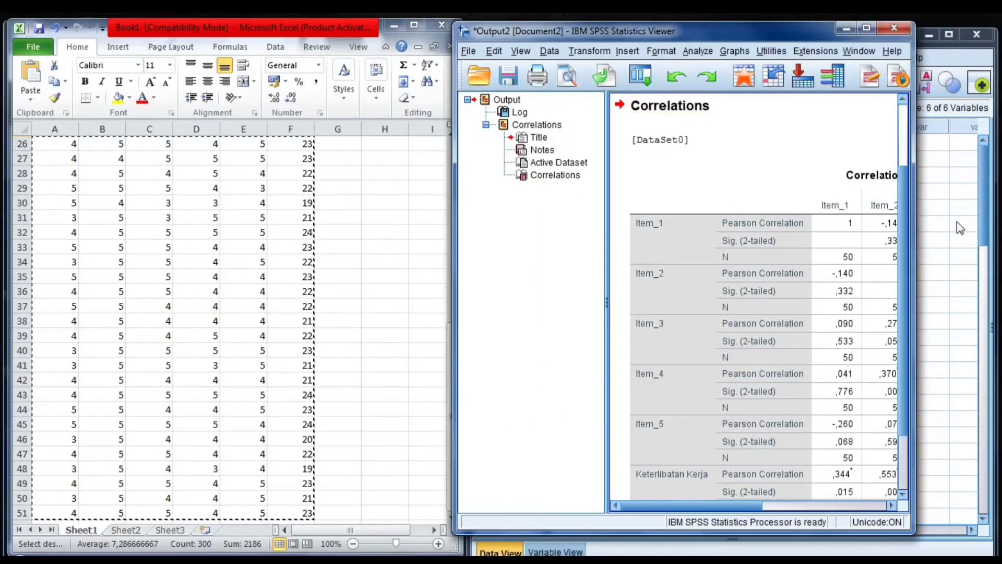
pyautogui.moveTo(913, 228); pyautogui.dragTo(986, 229)
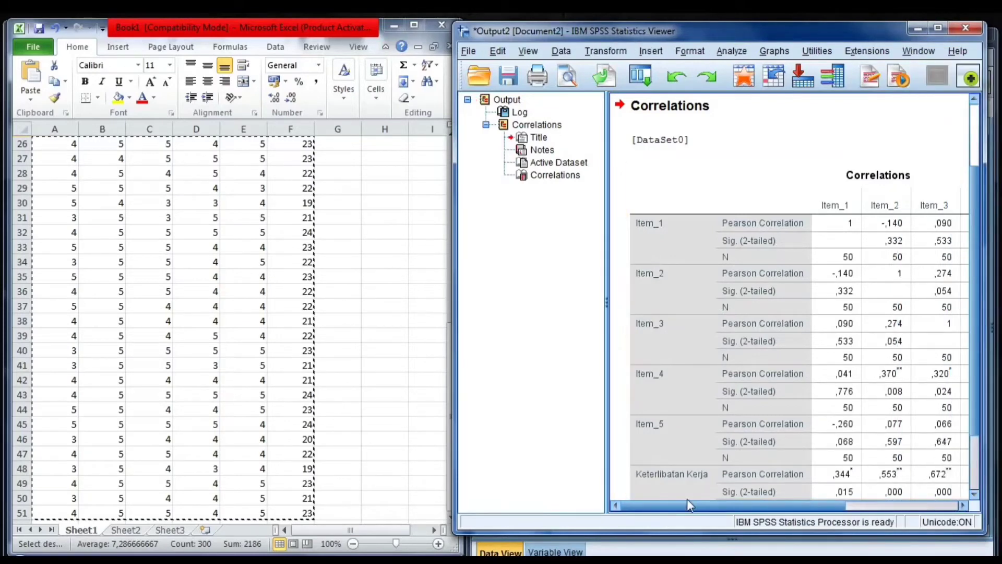
pyautogui.moveTo(688, 503); pyautogui.dragTo(797, 497)
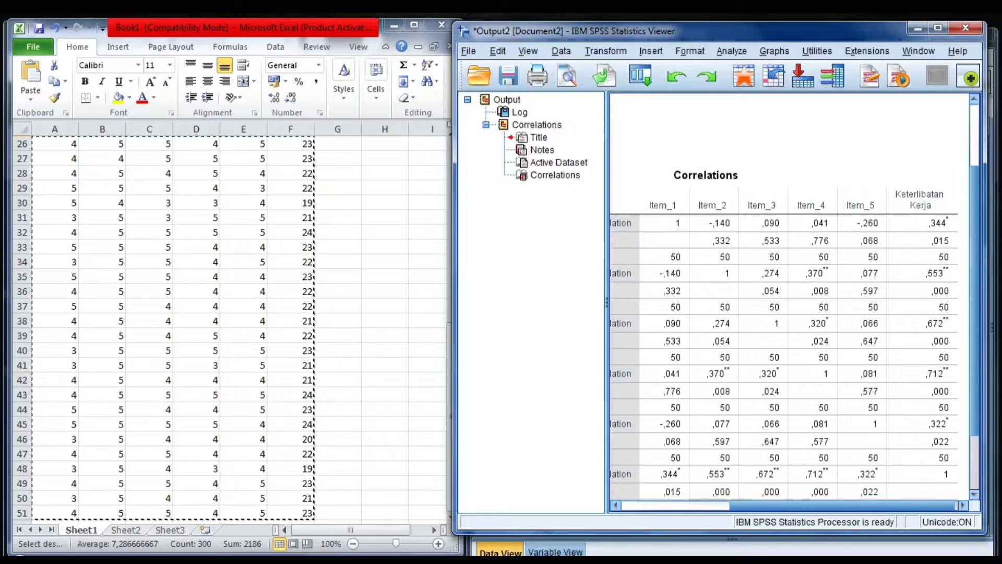
# Switch to the browser and view hasil uji validitas.pdf alongside the Keterlibatan Kerja column of the correlation output
pyautogui.hotkey('alt', 'Tab')
pyautogui.click(103, 41)
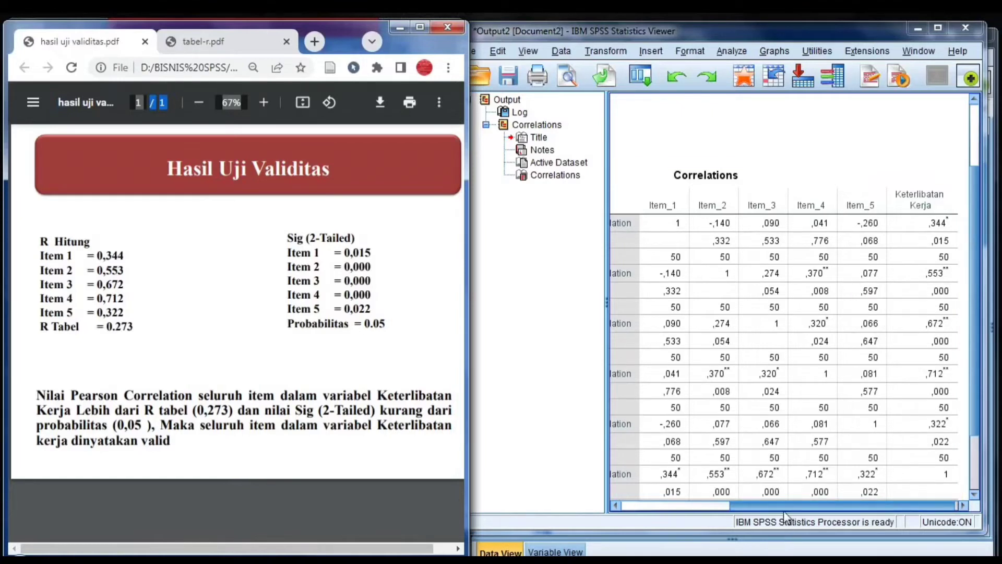
pyautogui.moveTo(784, 508)
pyautogui.mouseDown()
pyautogui.moveTo(739, 512)
pyautogui.moveTo(788, 500)
pyautogui.mouseUp()
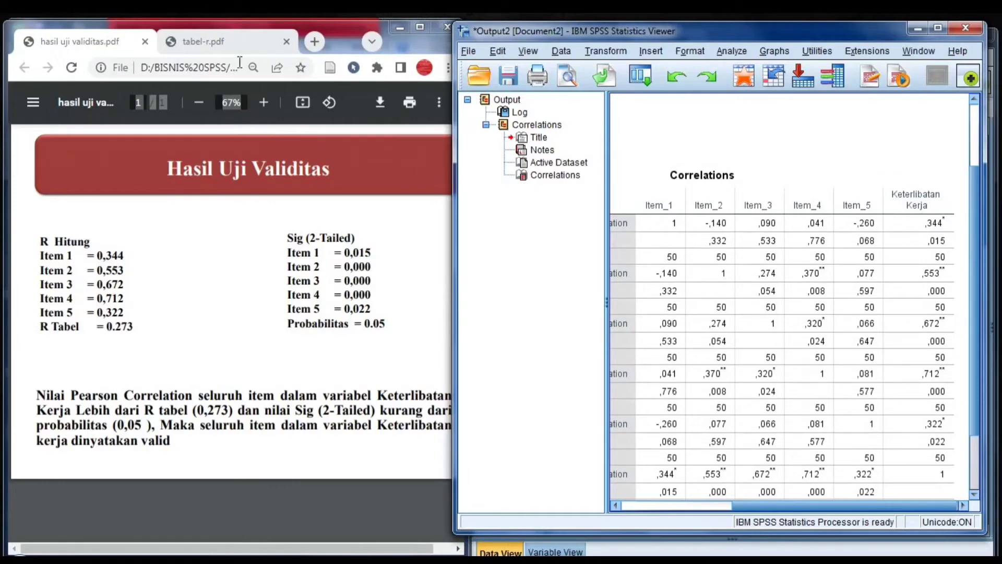
# Open tabel-r.pdf and look up the critical r values in the last rows of the df 1–50 table
pyautogui.click(230, 46)
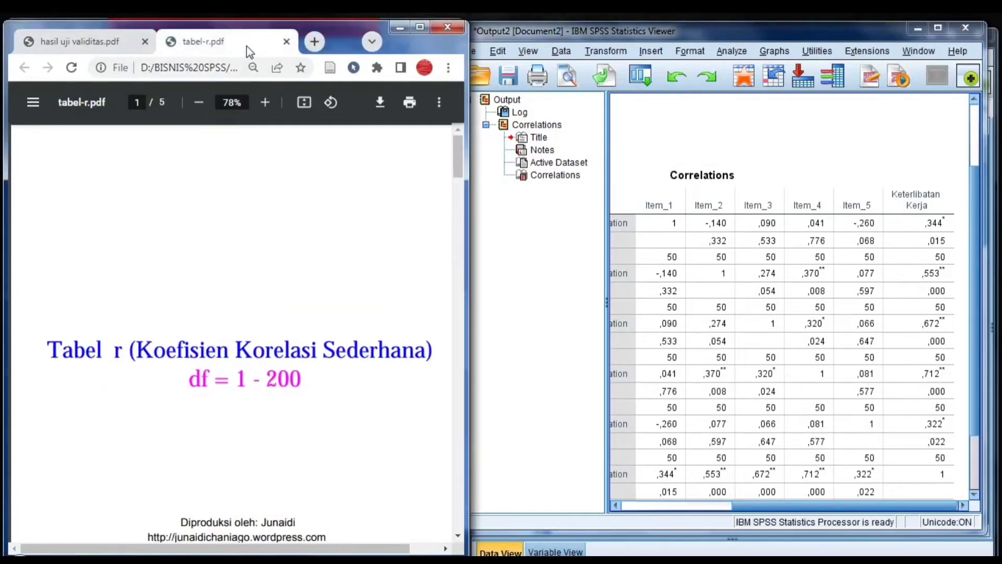
pyautogui.moveTo(458, 165); pyautogui.dragTo(447, 235)
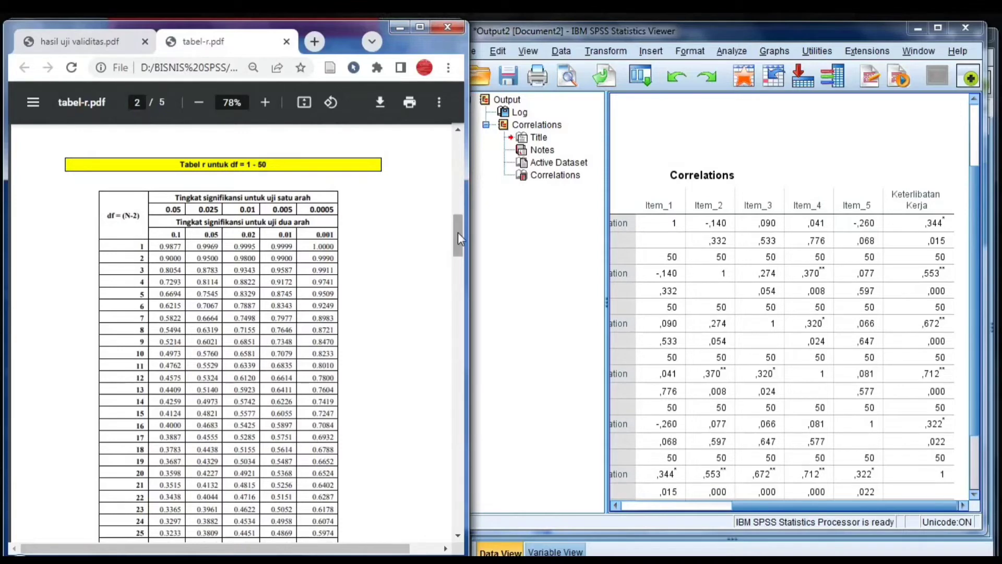
pyautogui.moveTo(458, 232); pyautogui.dragTo(452, 287)
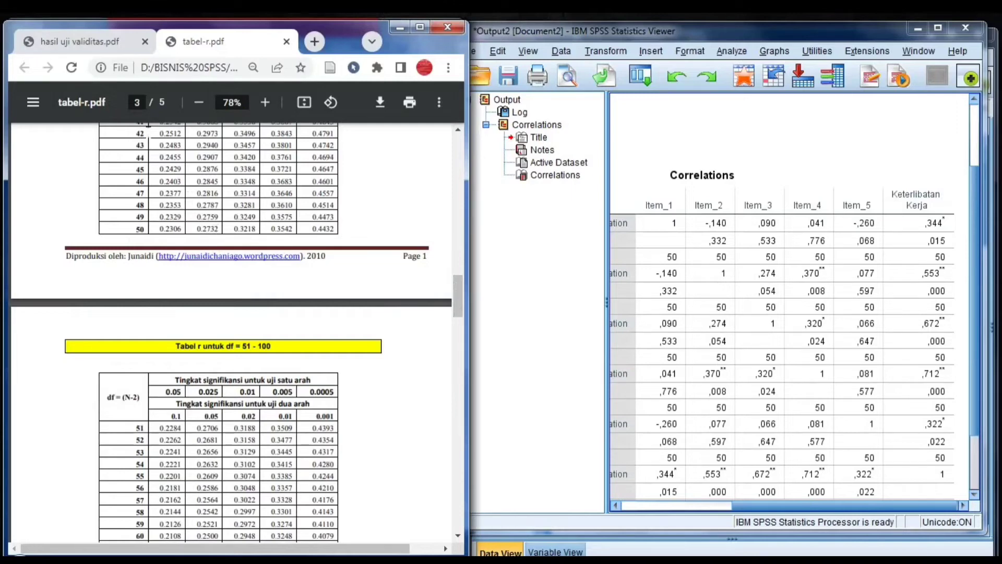
# Return to hasil uji validitas.pdf and compare its R Hitung and Sig (2-Tailed) values with the SPSS Correlations table
pyautogui.click(115, 43)
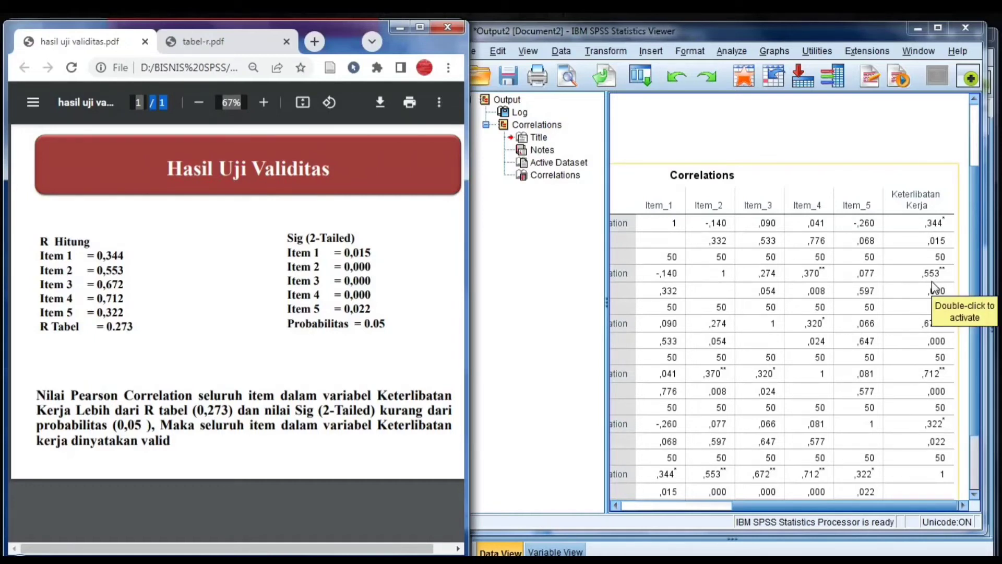
pyautogui.click(919, 326)
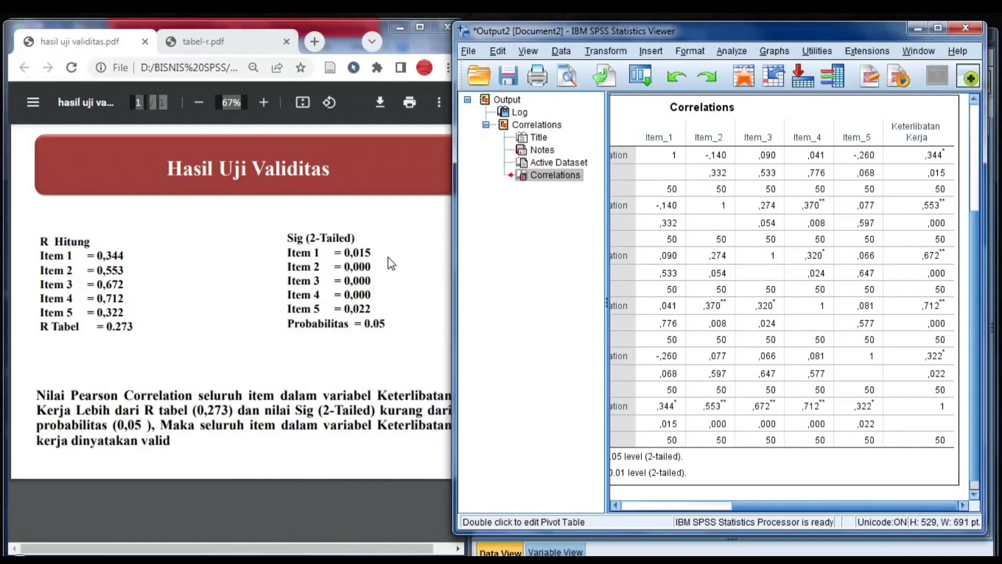
pyautogui.click(727, 153)
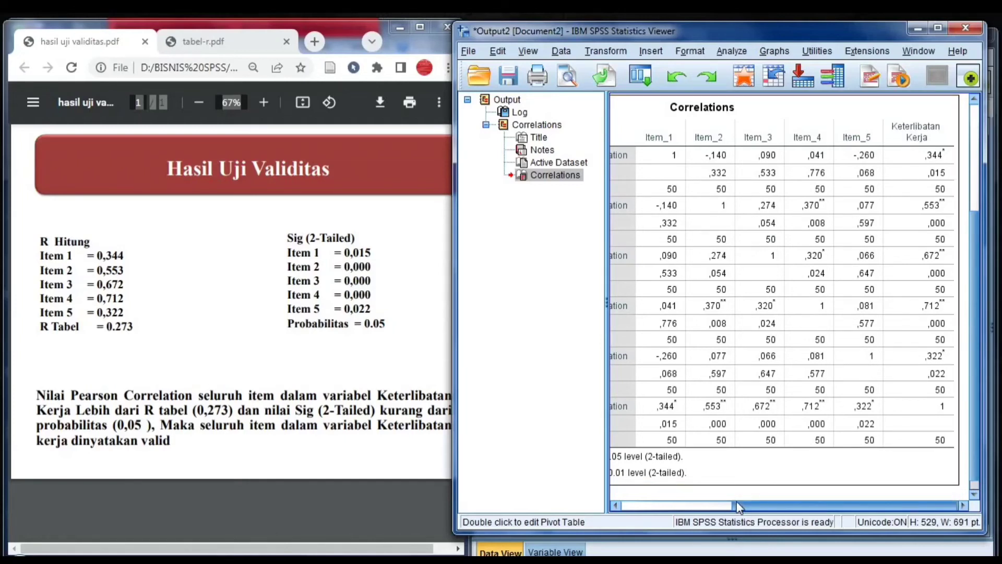
pyautogui.moveTo(738, 505); pyautogui.dragTo(692, 512)
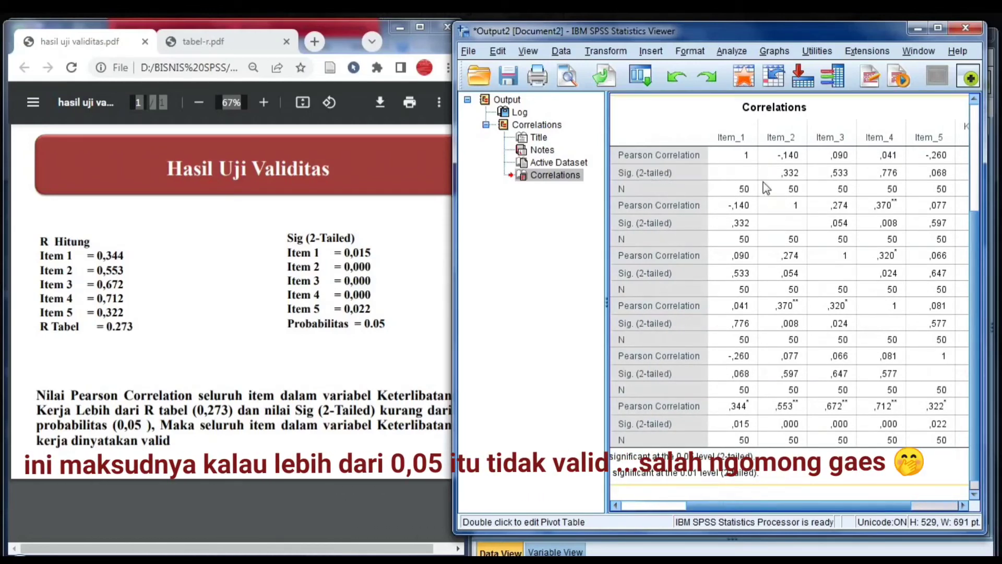
pyautogui.click(744, 505)
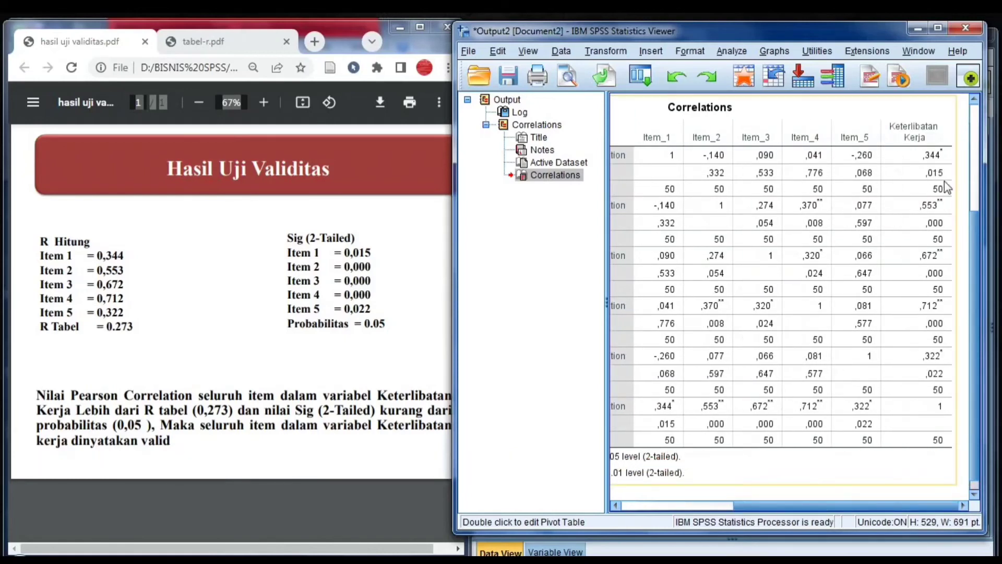